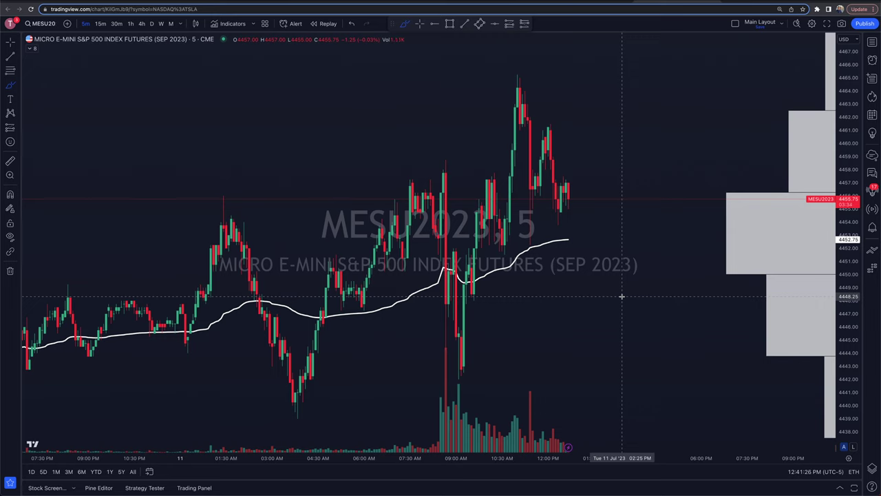
scroll(576, 309, "right", 2)
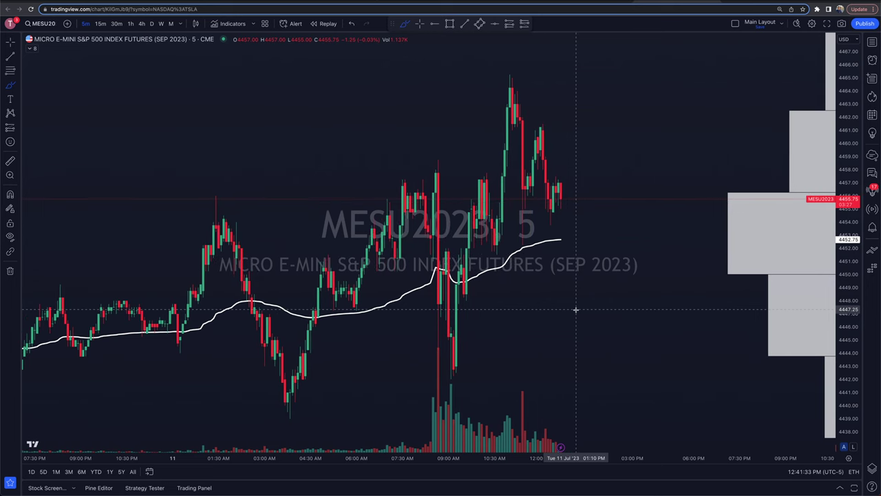
scroll(576, 310, "right", 5)
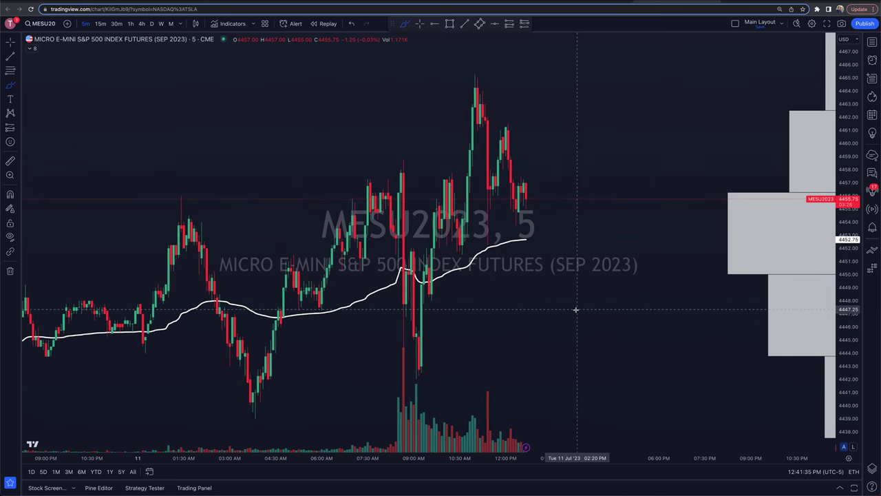
left_click(227, 279)
left_click(593, 278)
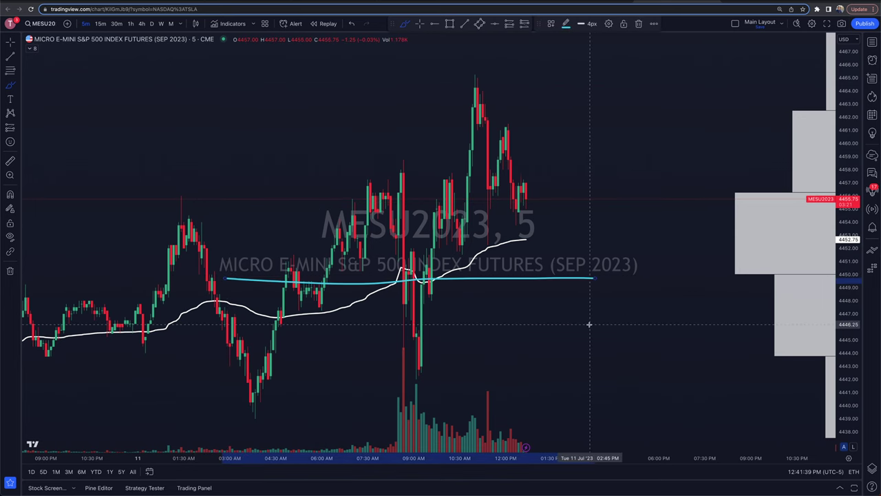
key("ctrl+z")
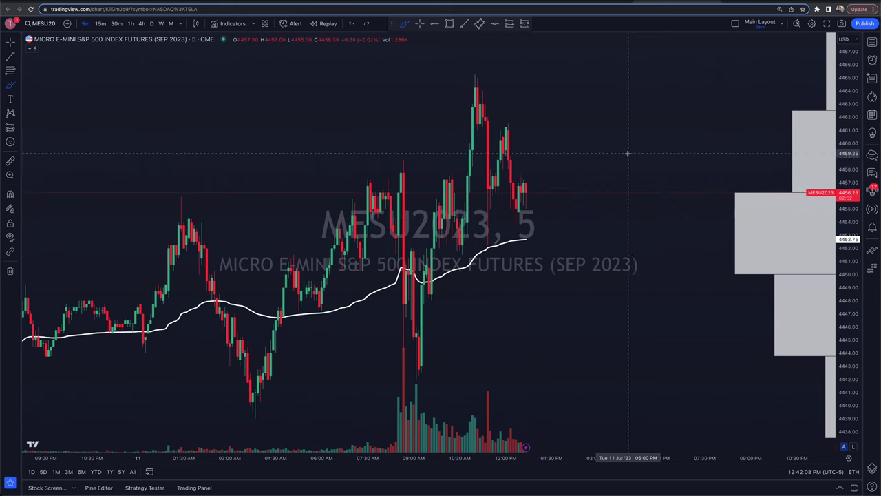
Leave the MESU2023 chart and open the TradingView home page.
left_click(11, 24)
mouse_move(62, 45)
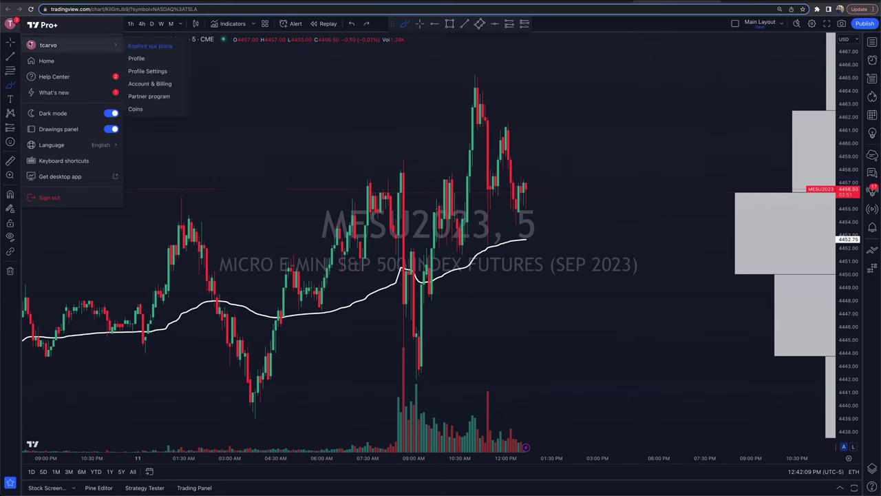
left_click(46, 61)
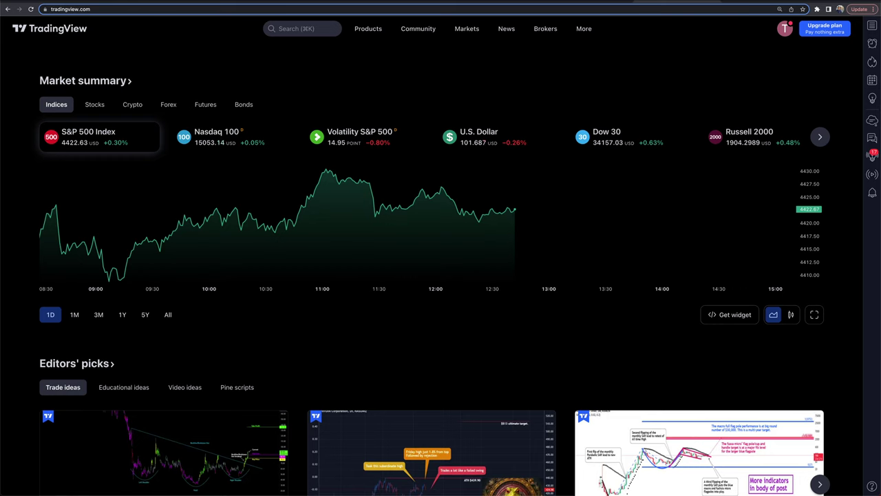
Open MESU2023 from the Main Watchlist and display it on Supercharts.
left_click(873, 24)
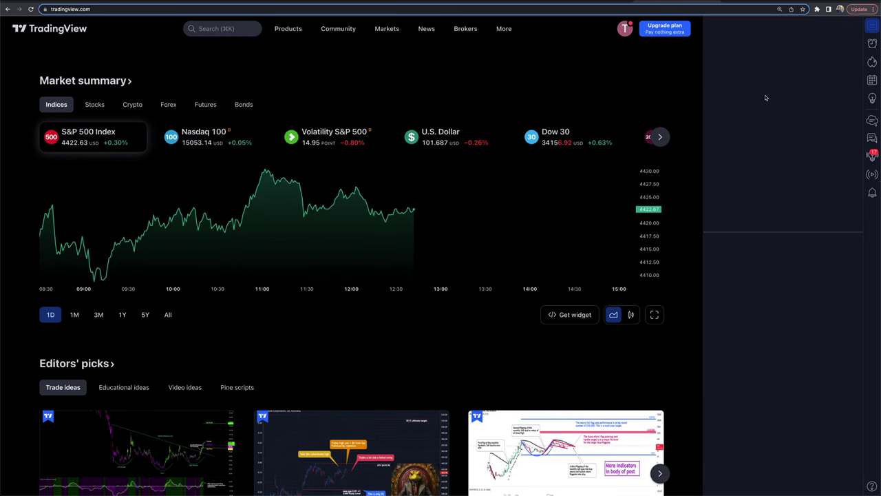
left_click(749, 212)
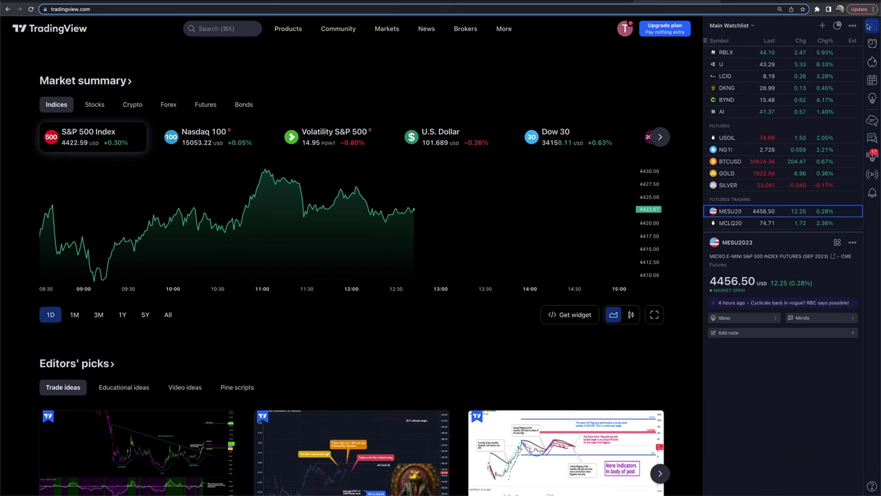
left_click(873, 24)
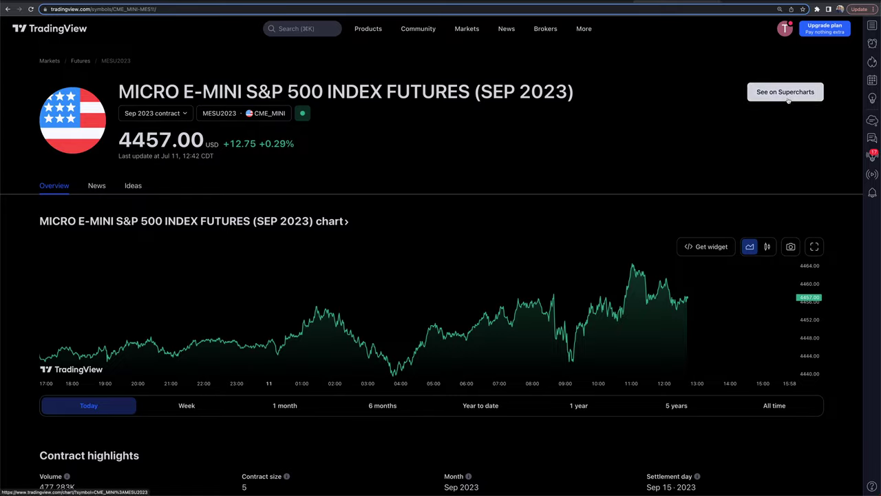
left_click(789, 98)
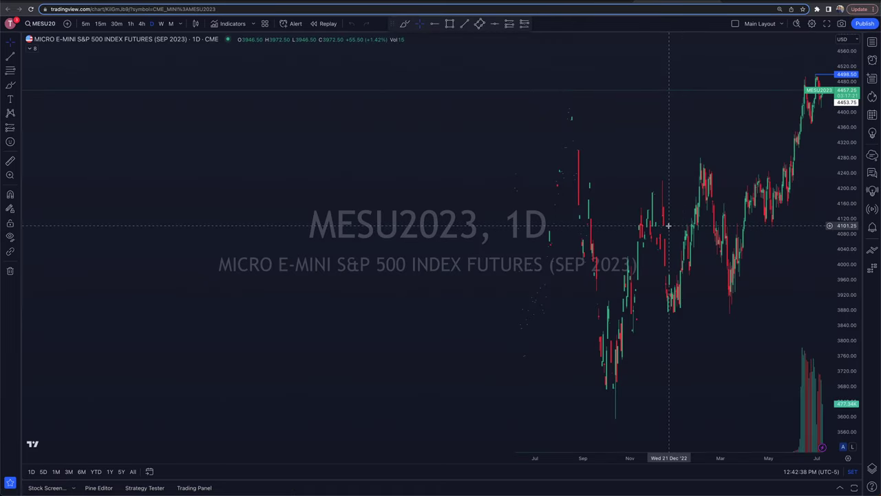
Examine the recent daily candles and the depth-of-market ladder for MESU2023, closing the ladder when finished.
scroll(732, 233, "up", 10)
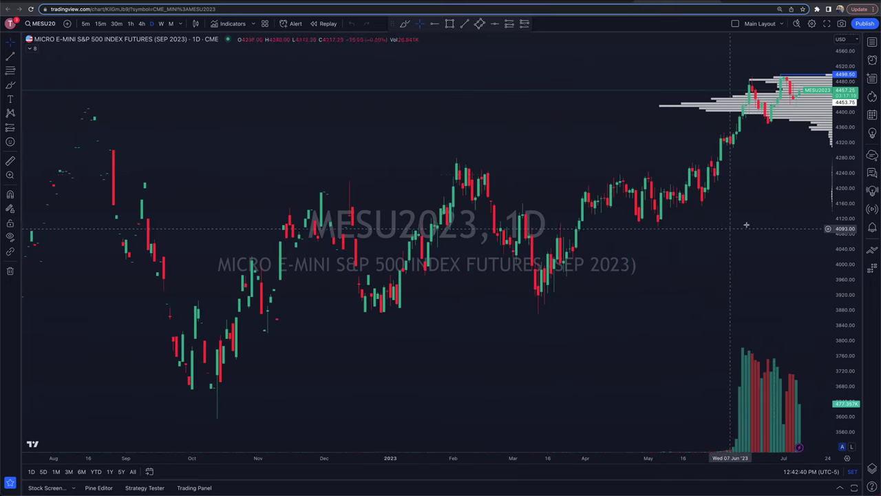
scroll(704, 207, "up", 5)
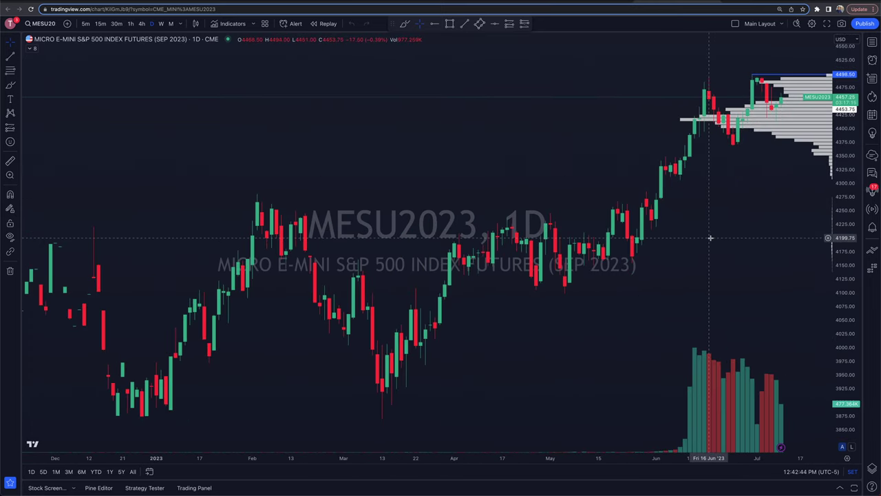
scroll(710, 237, "right", 5)
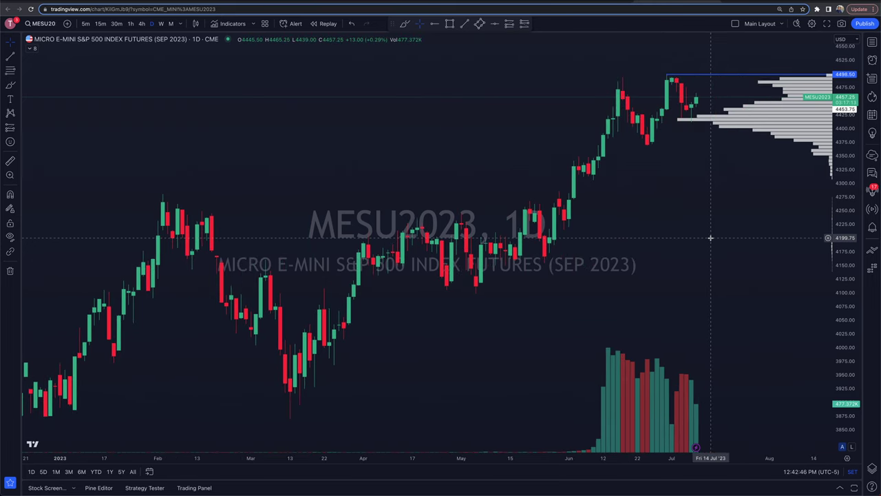
key("alt+d")
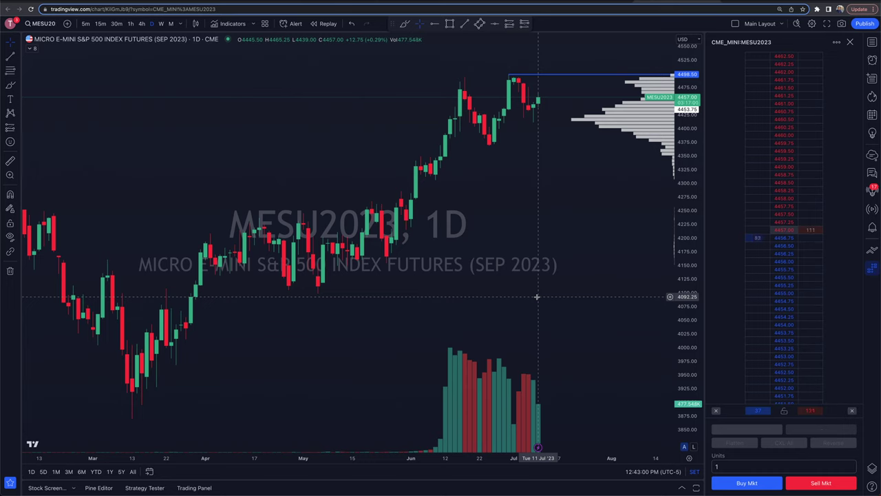
left_click(850, 43)
scroll(549, 239, "right", 2)
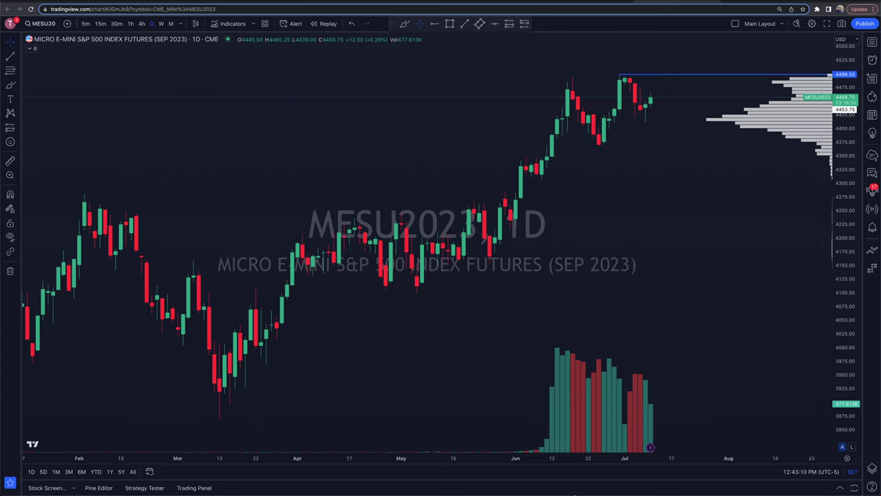
Open the Trading Panel at full size and list all supported brokers.
left_click(194, 488)
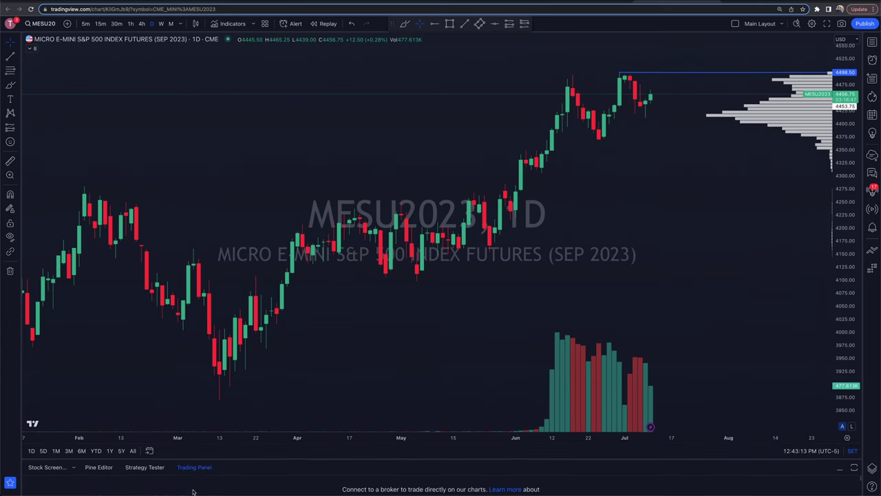
left_click(854, 469)
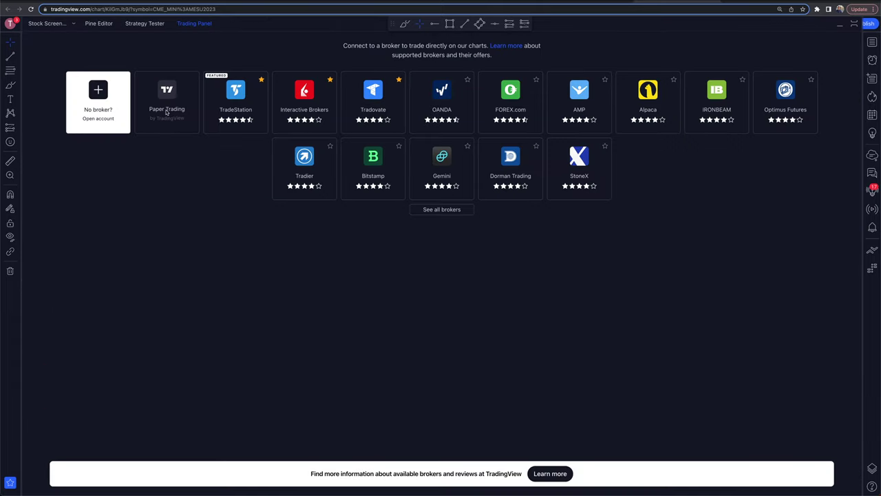
left_click(442, 210)
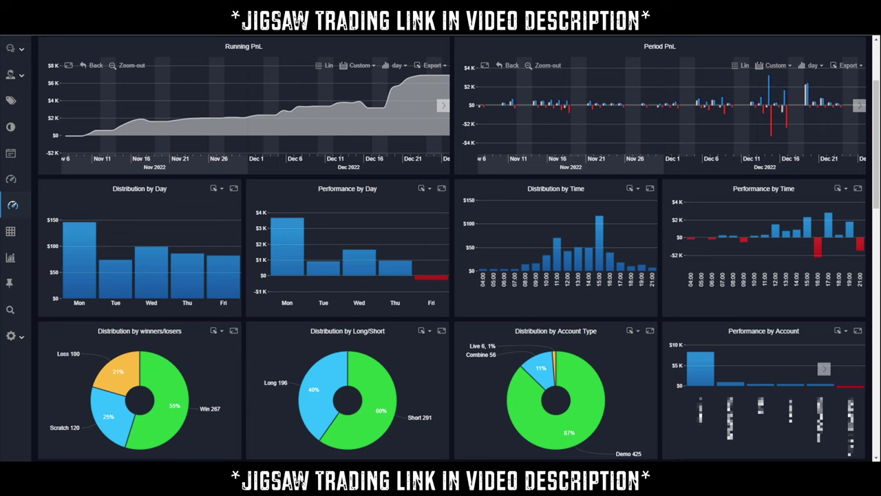
Switch to the Jigsaw Trading journal and examine its winning-trade charts, current-period statistics and monthly trade calendar.
mouse_move(391, 416)
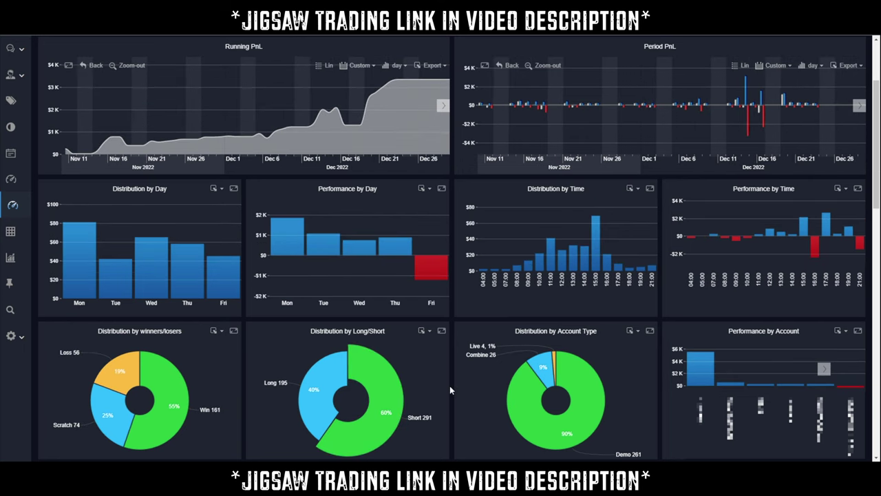
left_click(175, 401)
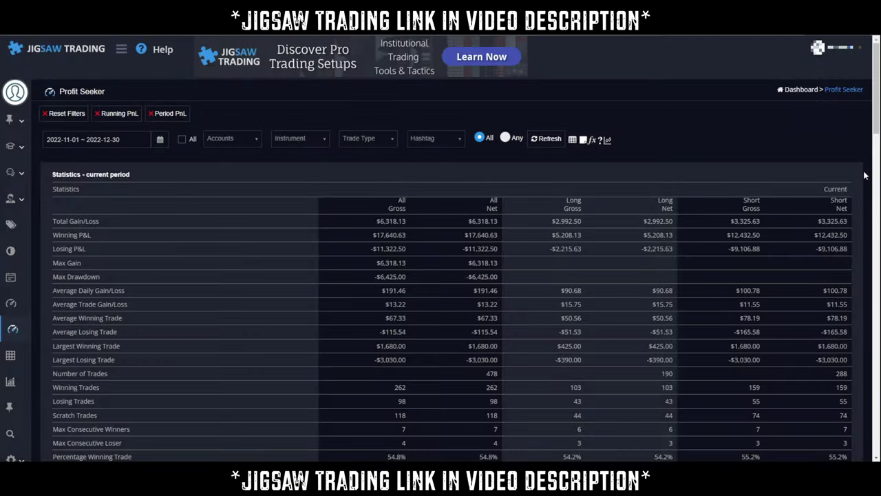
scroll(865, 176, "down", 3)
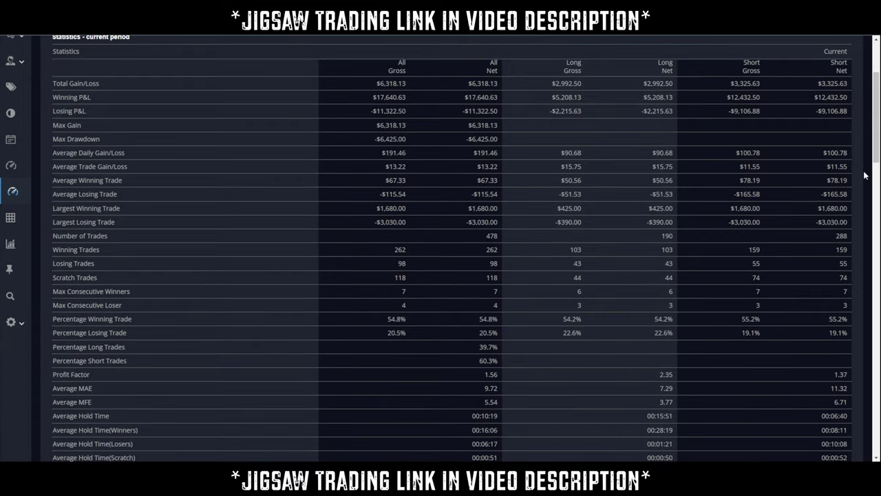
scroll(865, 176, "down", 2)
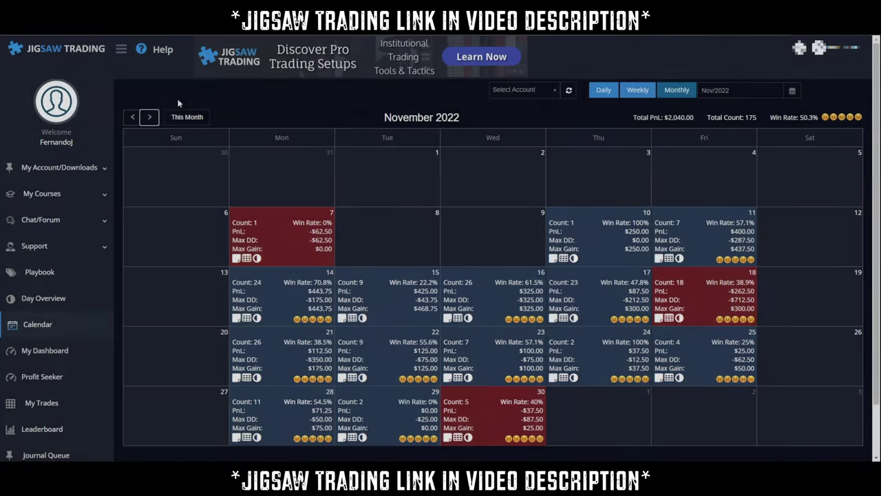
left_click(148, 117)
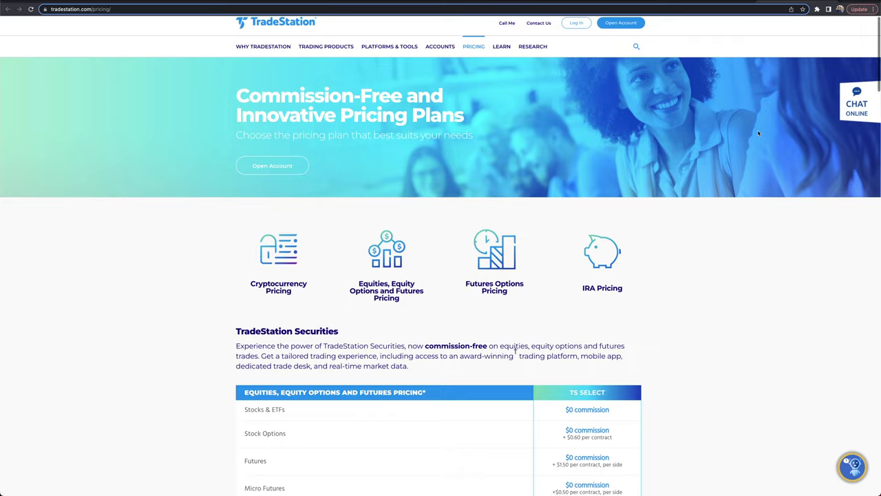
Examine the Equities, Equity Options and Futures Pricing table on TradeStation's pricing page at an enlarged text size.
scroll(759, 133, "down", 3)
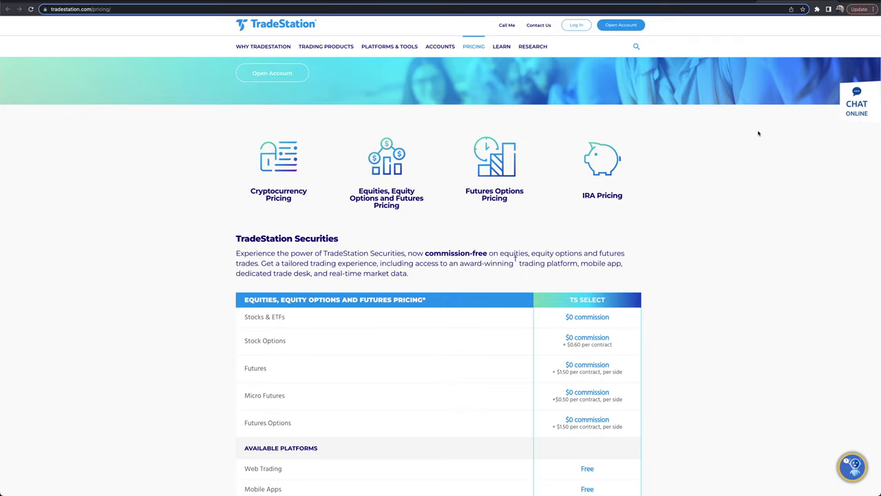
scroll(758, 133, "down", 8)
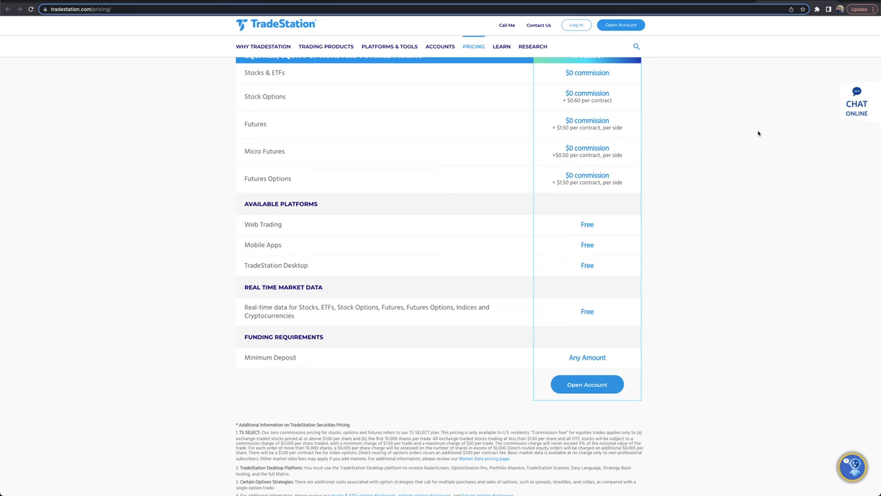
key("super+plus")
key("super+plus")
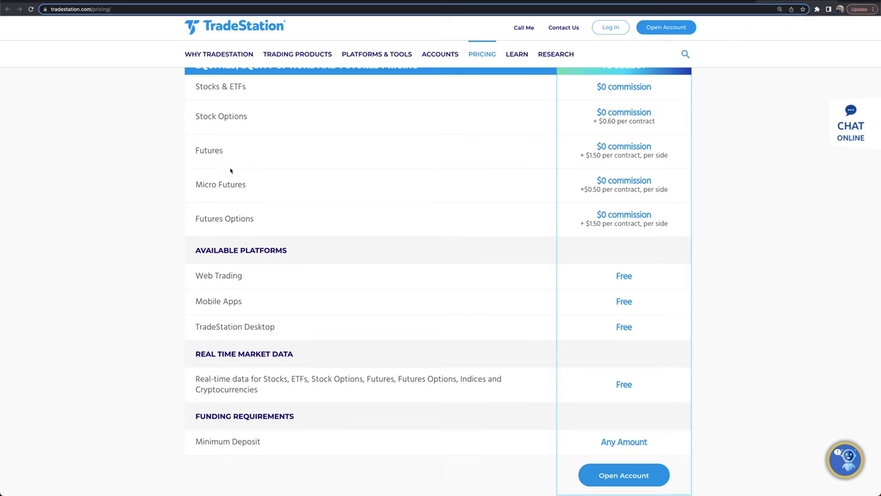
Highlight and review the commission and per-contract, per-side fees for Futures and Micro Futures in the TS Select plan.
left_click_drag(226, 151, 194, 151)
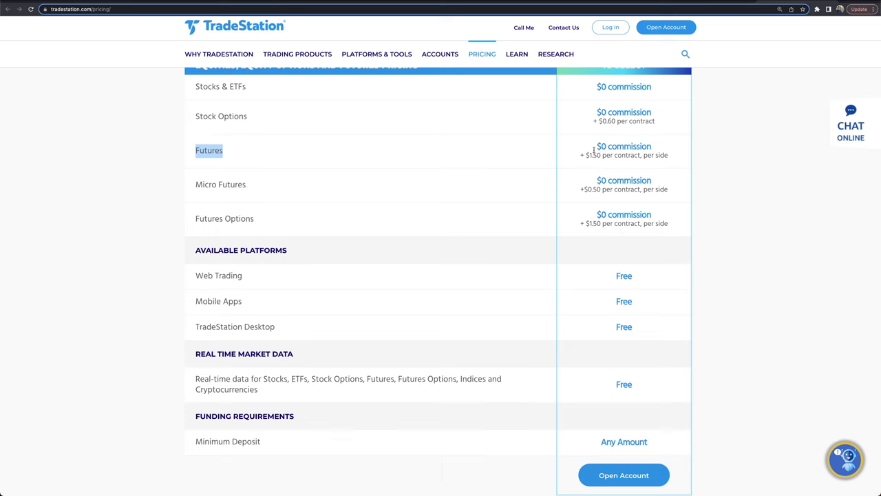
left_click_drag(594, 148, 660, 150)
left_click_drag(580, 156, 680, 156)
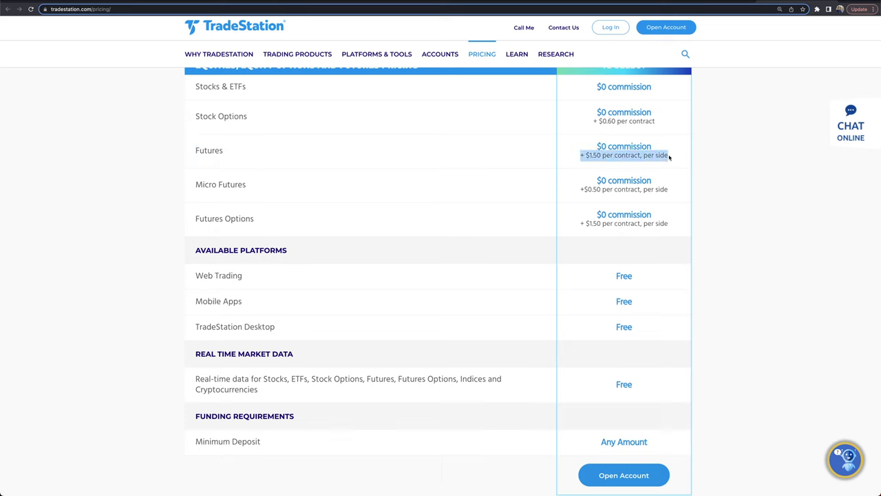
left_click_drag(580, 190, 671, 192)
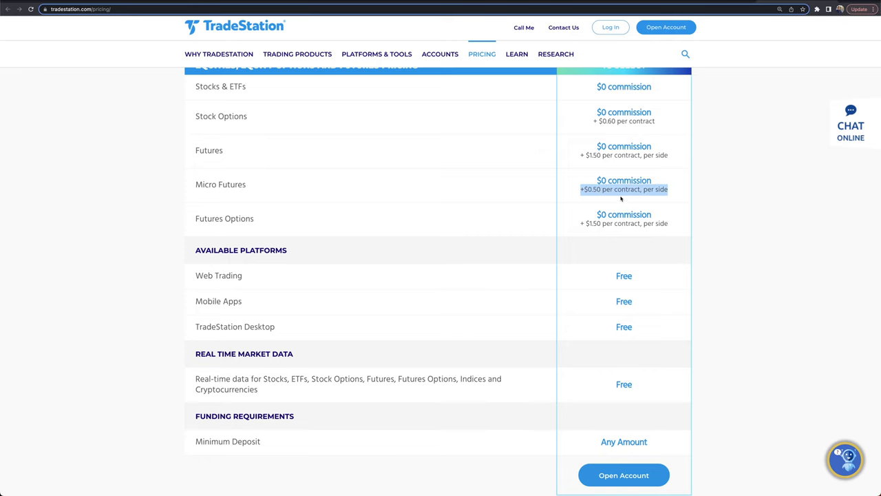
scroll(620, 199, "down", 3)
scroll(621, 198, "up", 5)
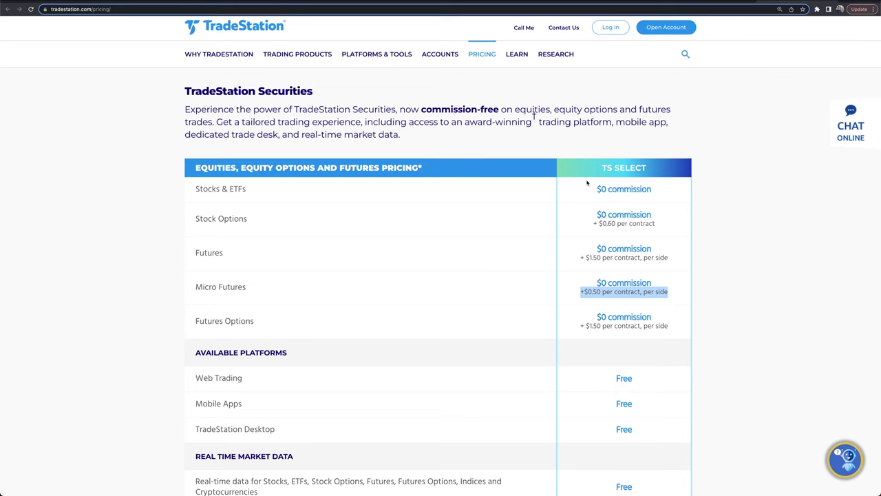
scroll(741, 185, "down", 2)
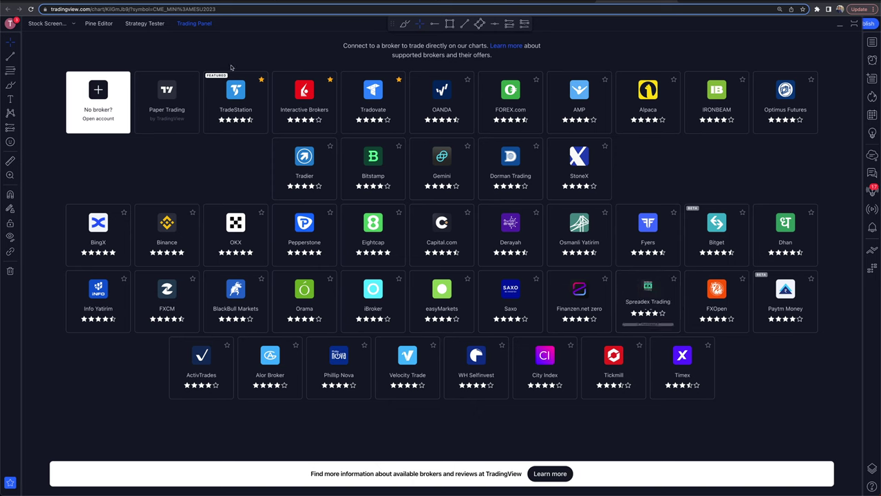
Return to TradingView's broker list, try the Live and Demo modes of the TradeStation connection, and close it without connecting.
mouse_move(241, 113)
left_click(236, 122)
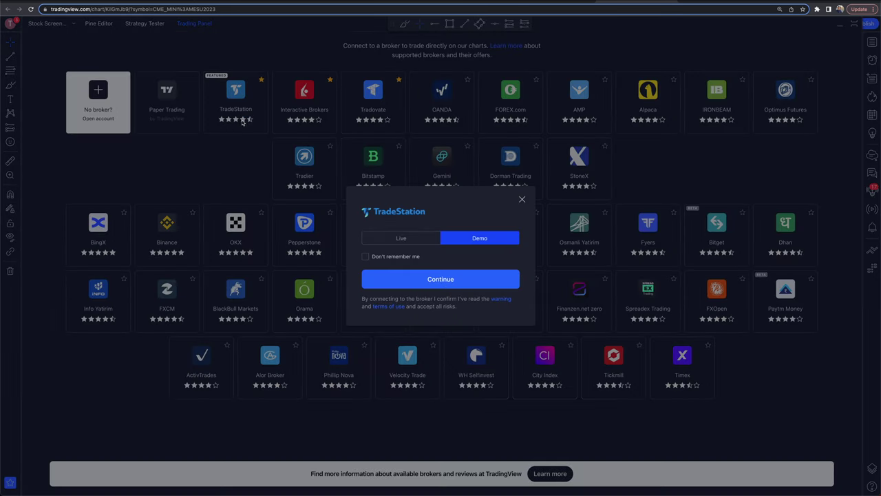
left_click(401, 239)
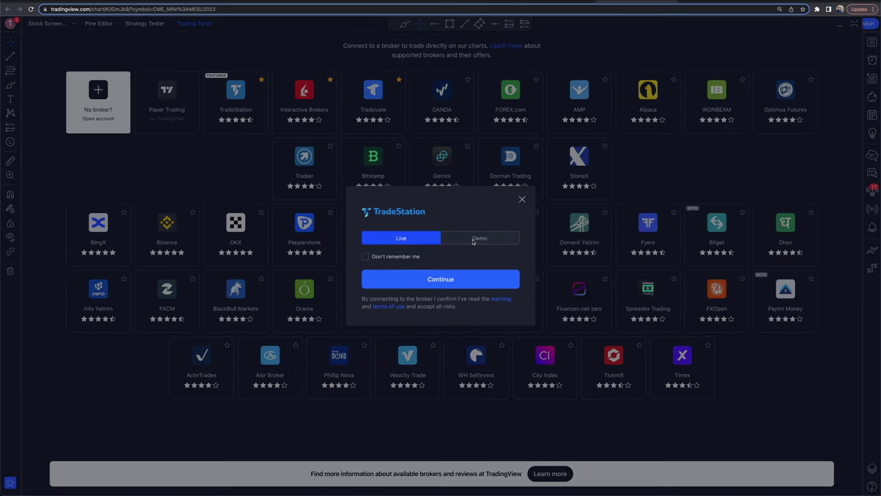
left_click(477, 240)
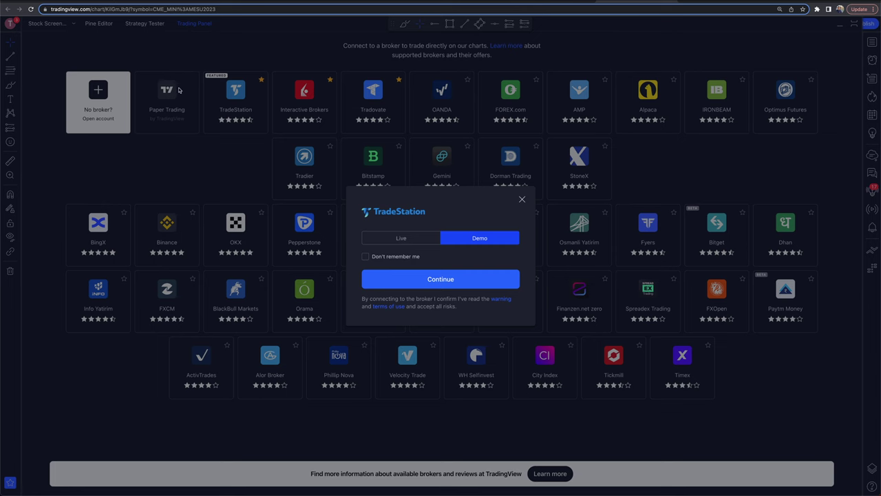
left_click(522, 199)
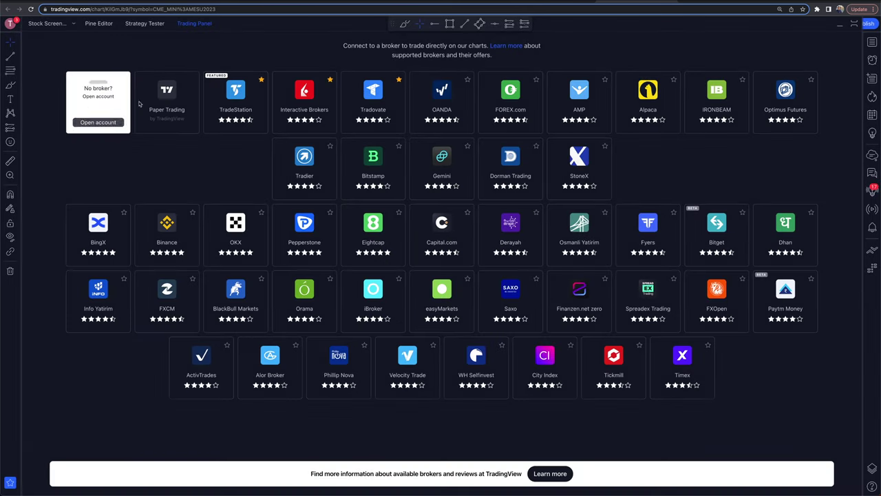
Connect TradeStation as the broker and switch the MESU2023 chart to the 5-minute interval.
mouse_move(169, 118)
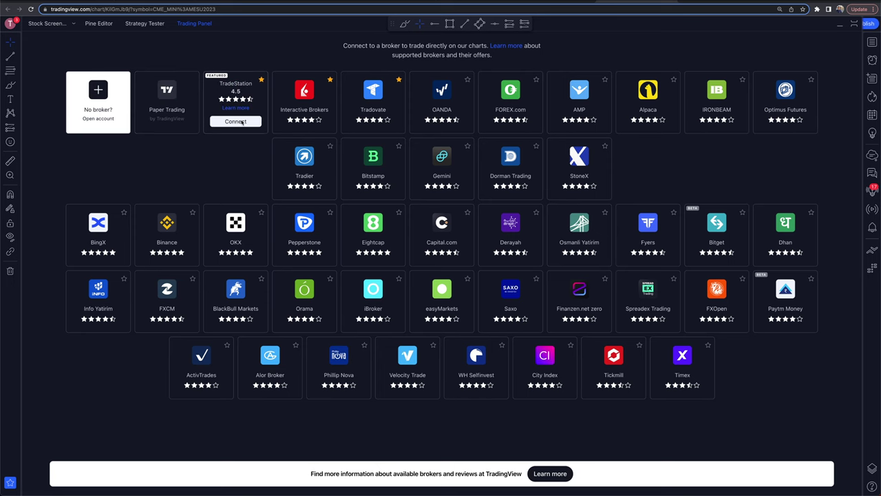
left_click(242, 122)
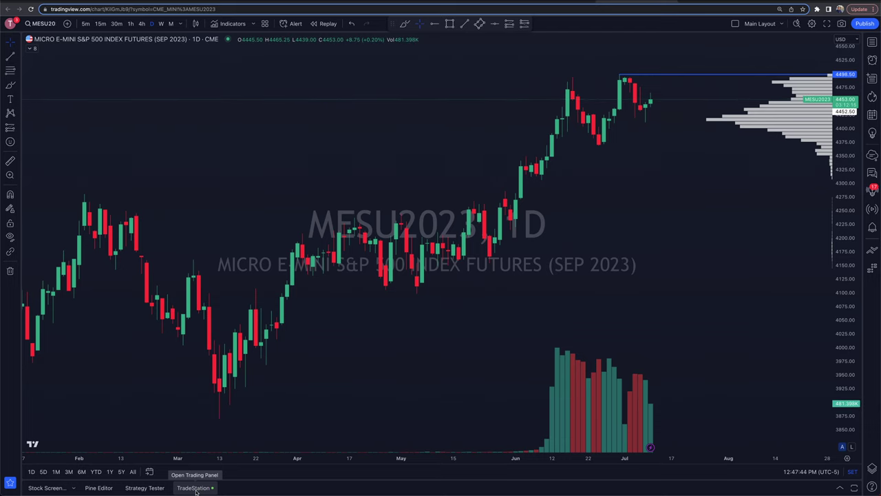
key("5")
key("Return")
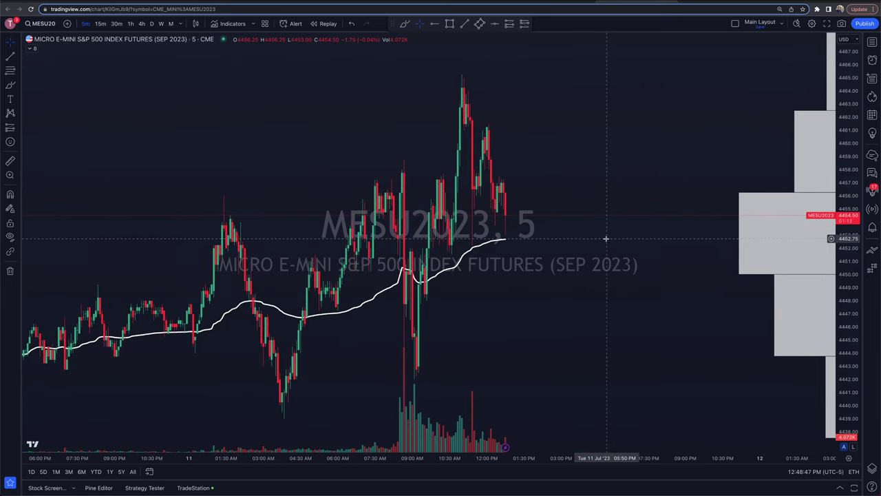
scroll(539, 269, "up", 2)
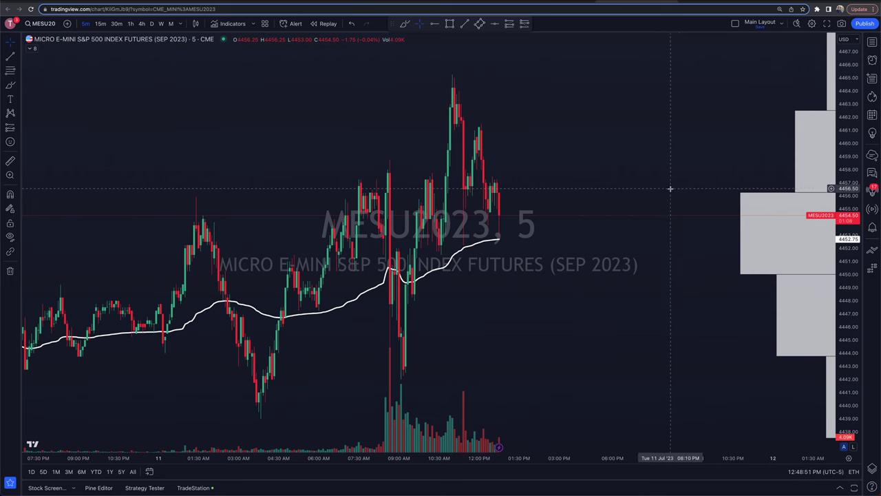
Review the trade order options offered at the 4455.00 price on the chart without placing an order.
right_click(530, 210)
mouse_move(570, 283)
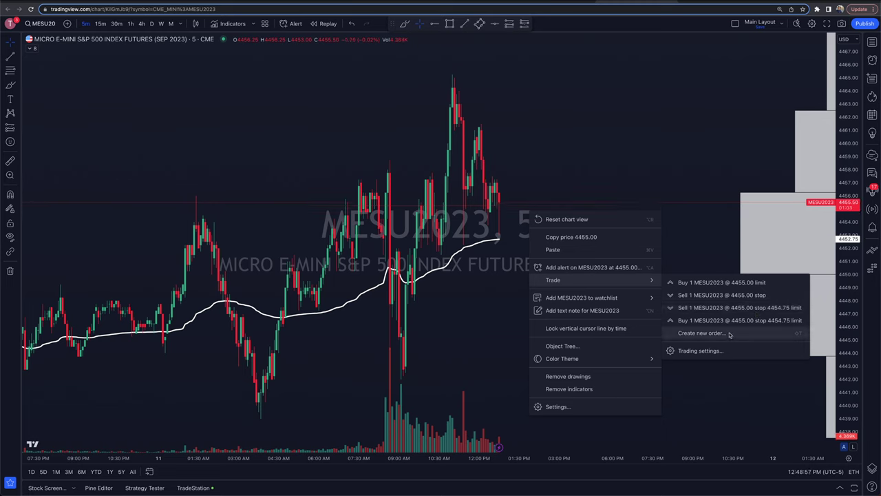
left_click(746, 253)
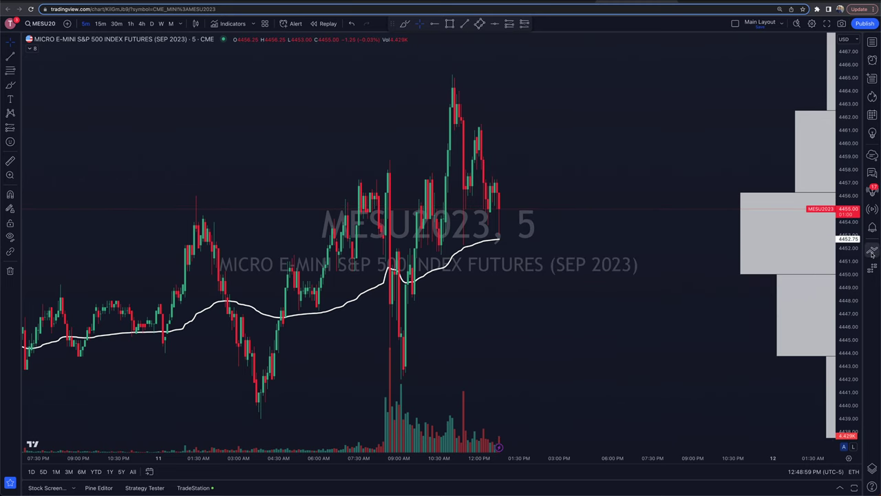
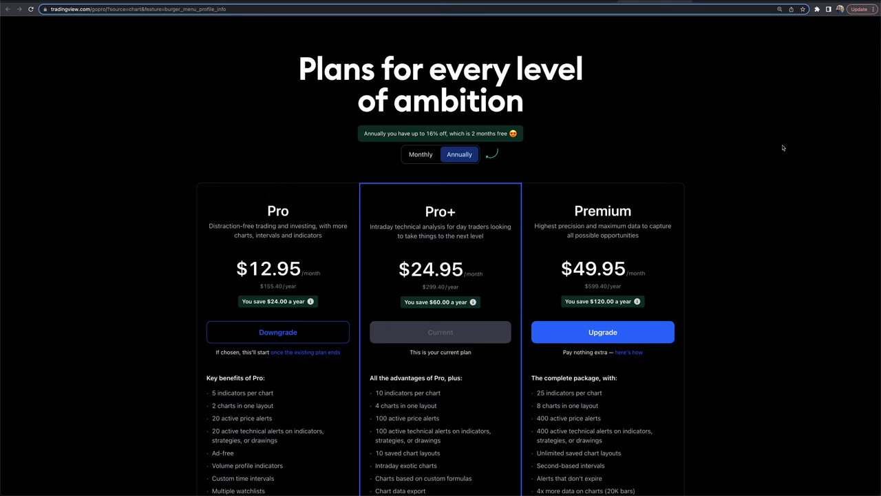
Examine the prices and key benefits of TradingView's Pro, Pro+, Premium and Ultimate plans.
scroll(742, 190, "down", 1)
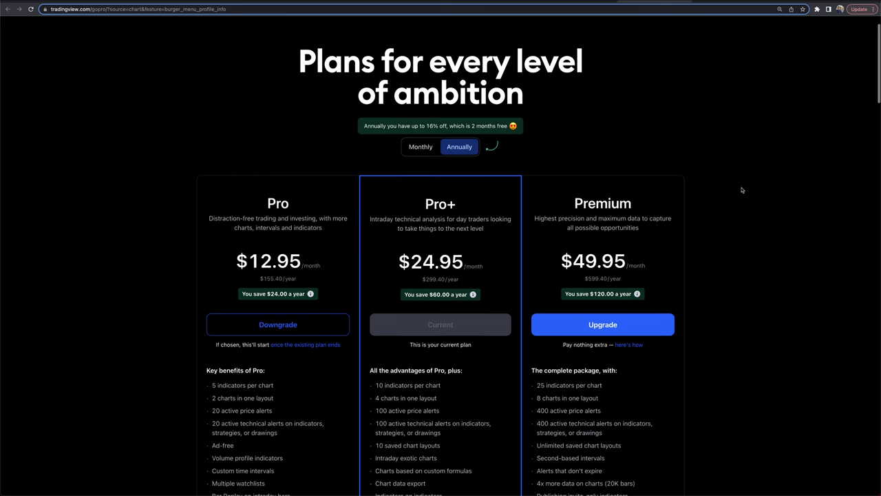
scroll(743, 190, "down", 3)
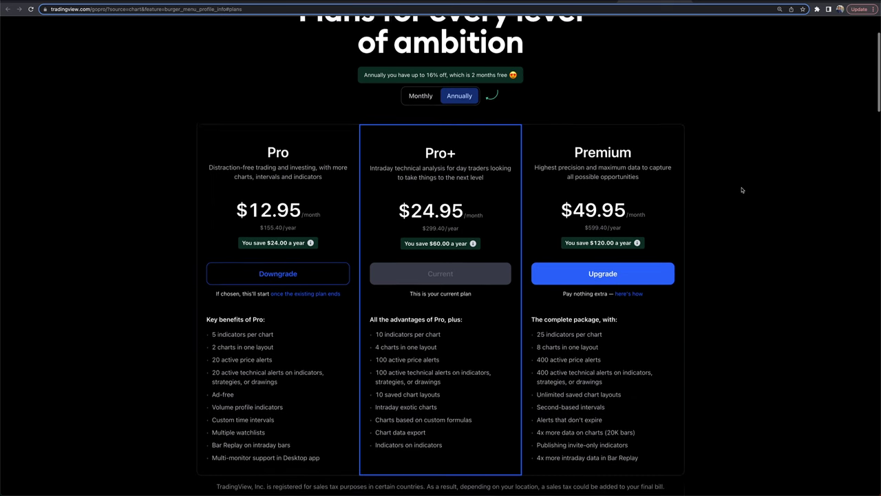
scroll(742, 190, "down", 1)
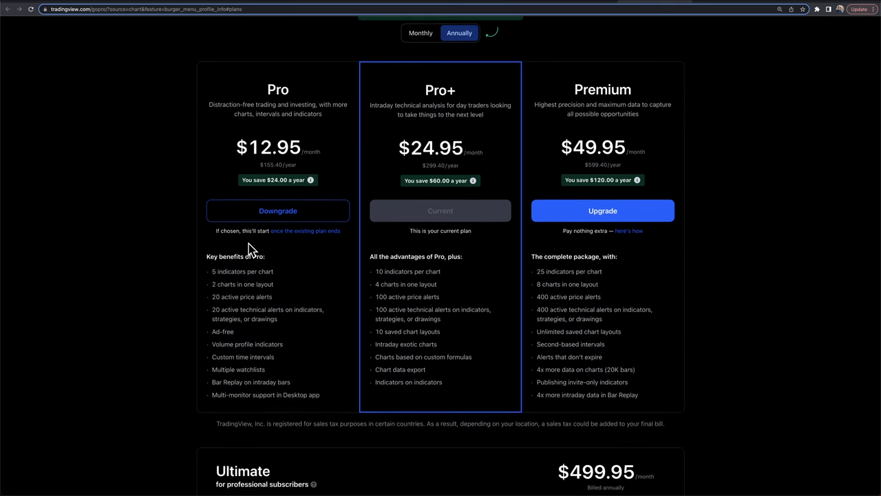
scroll(781, 271, "down", 1)
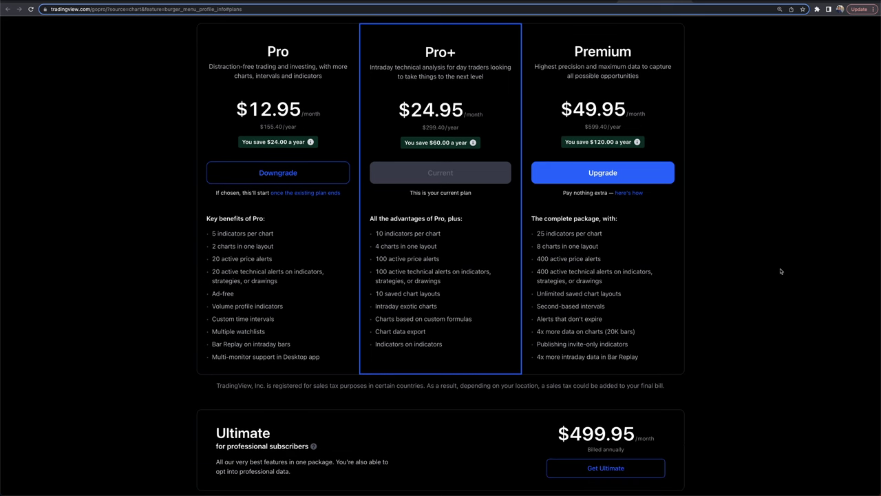
scroll(742, 249, "down", 5)
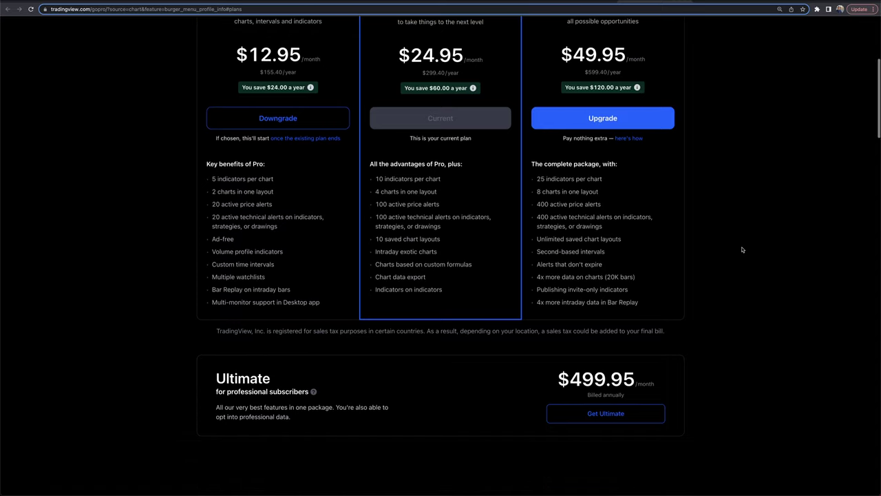
scroll(743, 249, "up", 10)
Open TradingView's market data coverage page and review the Popular data sources and their real-time data prices.
mouse_move(394, 31)
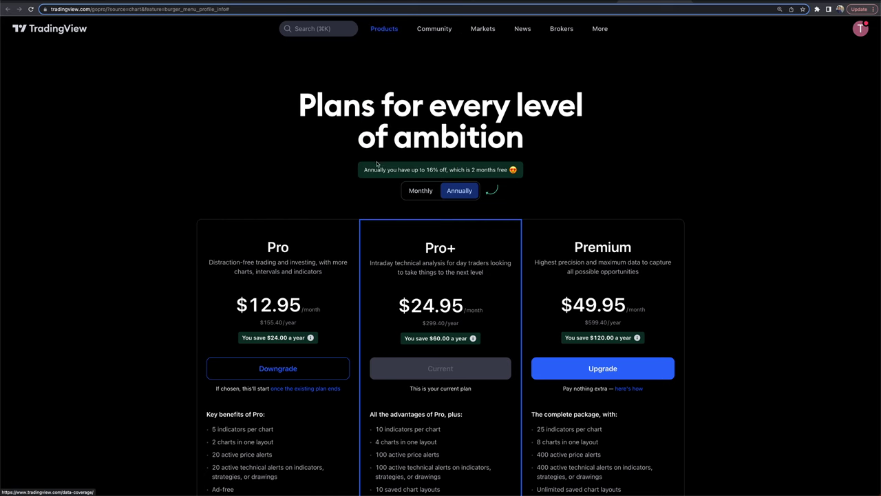
left_click(388, 162)
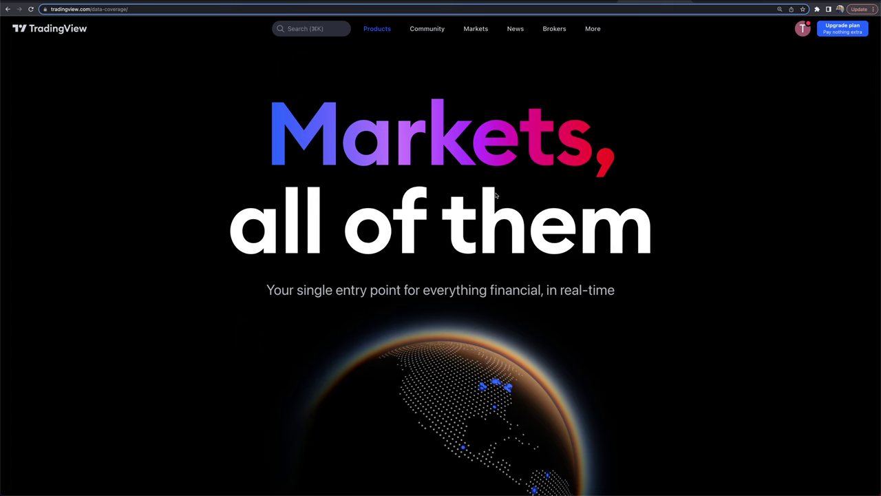
mouse_move(376, 28)
scroll(624, 197, "down", 3)
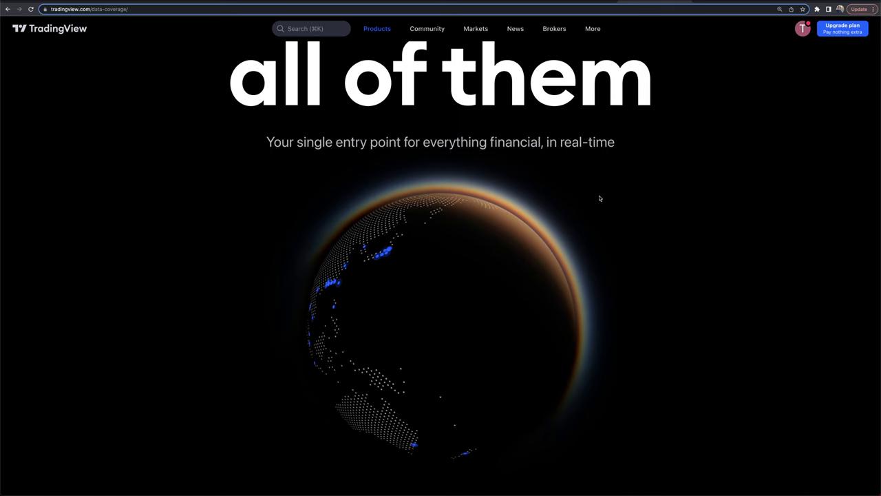
scroll(600, 198, "down", 5)
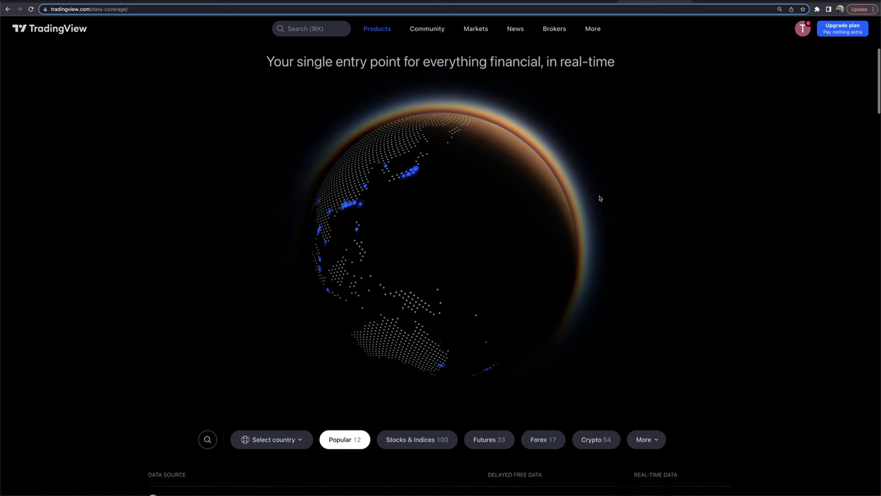
scroll(600, 198, "down", 2)
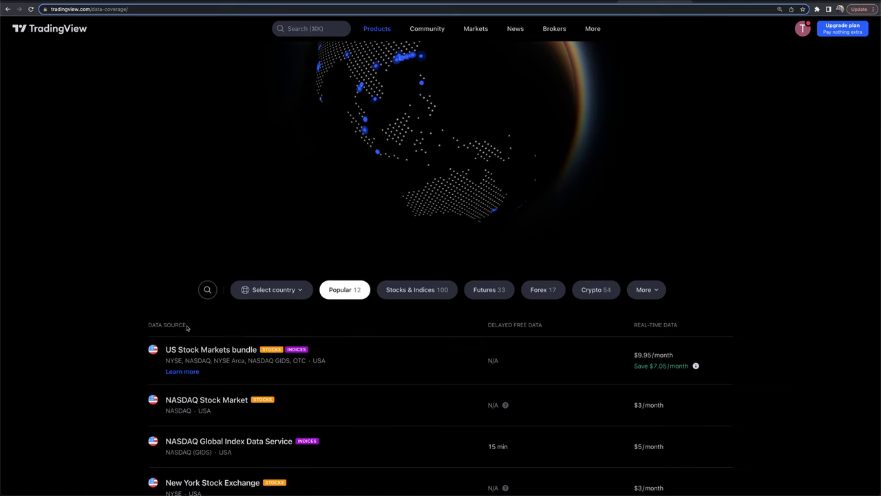
scroll(105, 284, "down", 1)
scroll(104, 283, "down", 3)
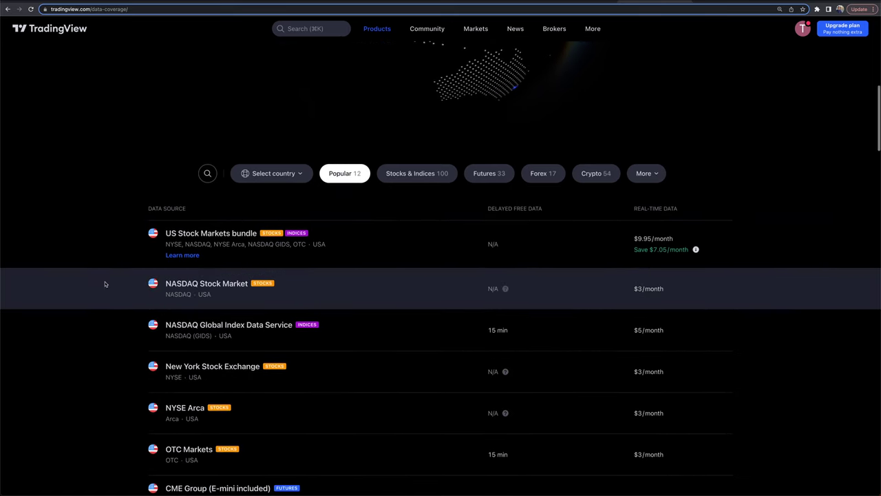
Look at the Futures data sources, then return to the Popular ones and find the CME Group (E-mini included) entry.
left_click(483, 173)
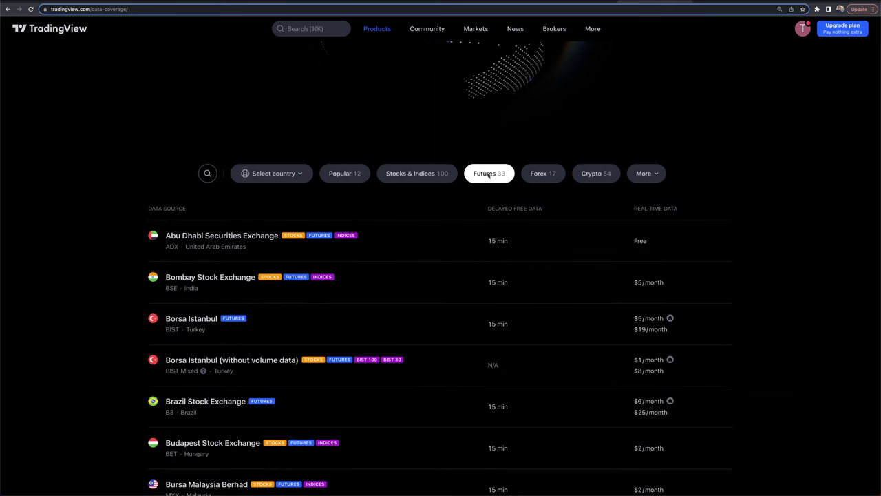
left_click(338, 173)
scroll(323, 129, "down", 1)
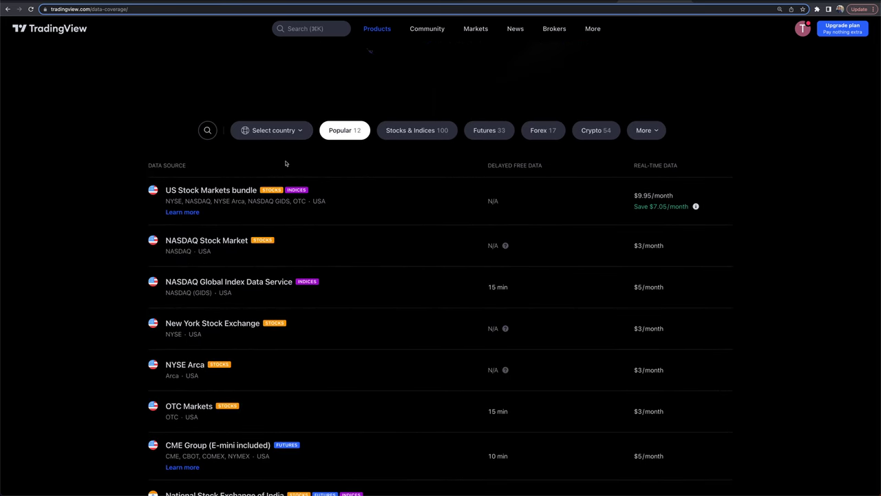
scroll(356, 165, "down", 1)
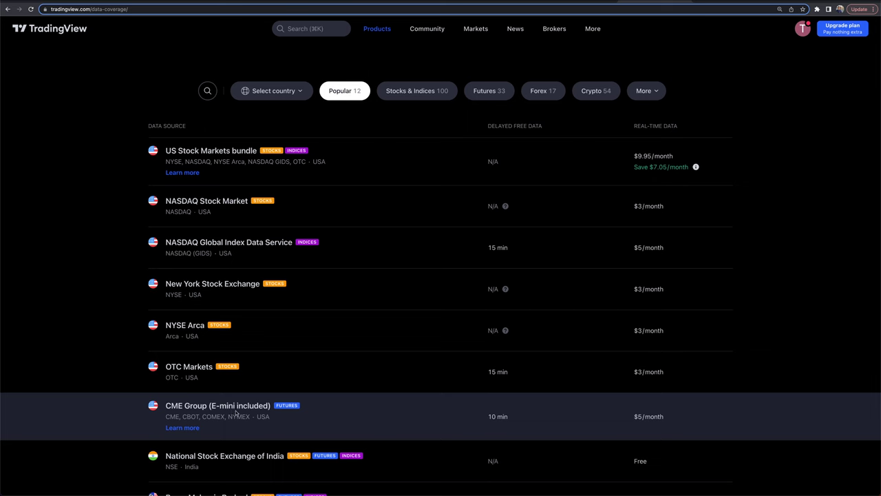
Filter the data sources to Futures and open the detailed information for CME Group (E-mini included).
left_click(502, 96)
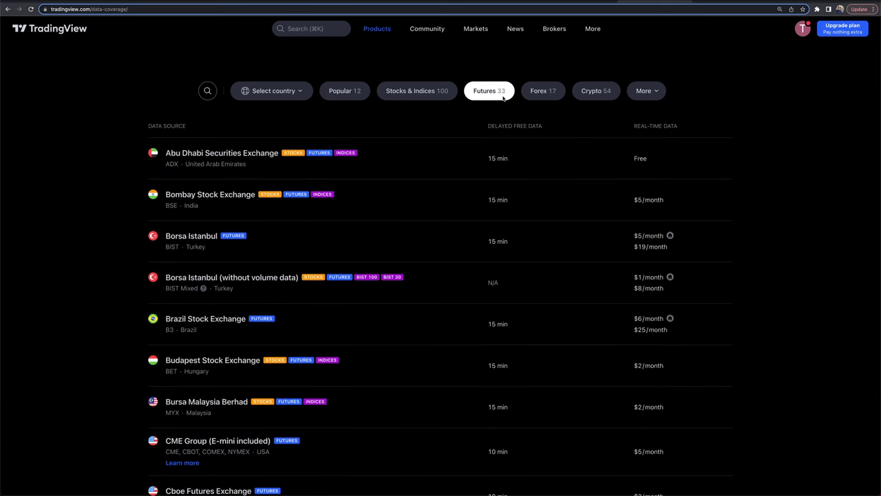
scroll(285, 230, "down", 3)
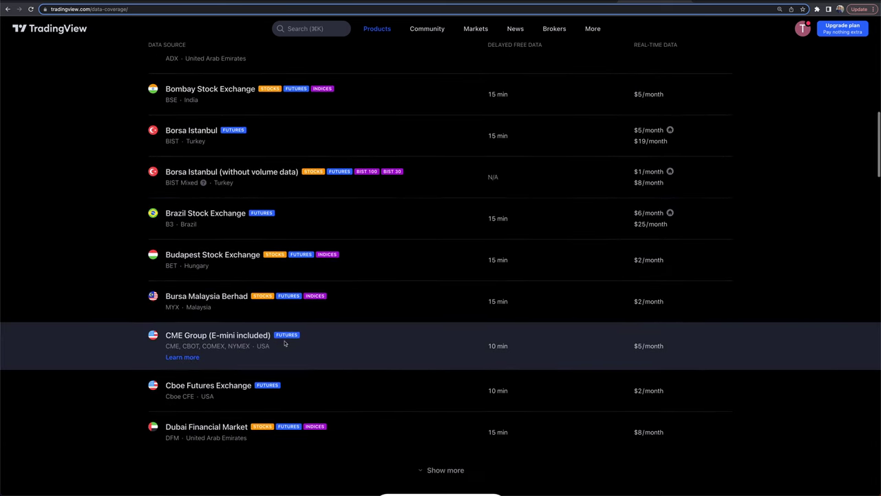
left_click(190, 358)
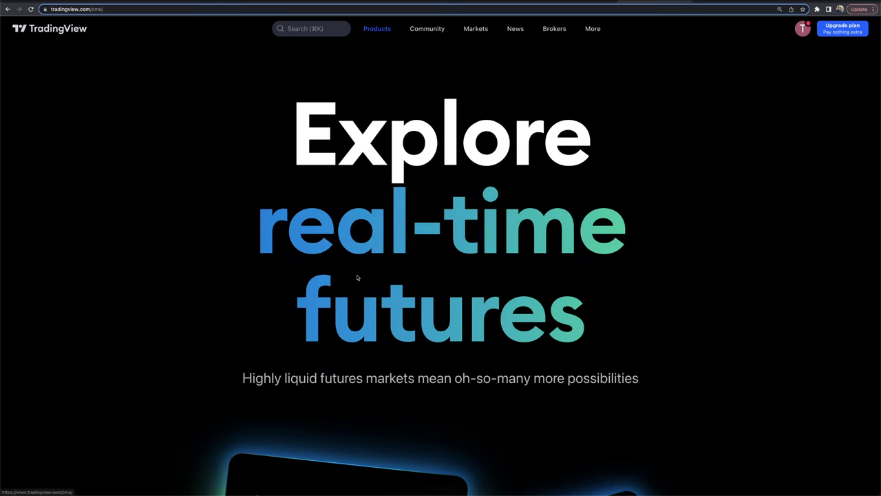
Examine the real-time CME Group futures page, including its subscription offer, charting features and asset classes.
scroll(357, 278, "down", 10)
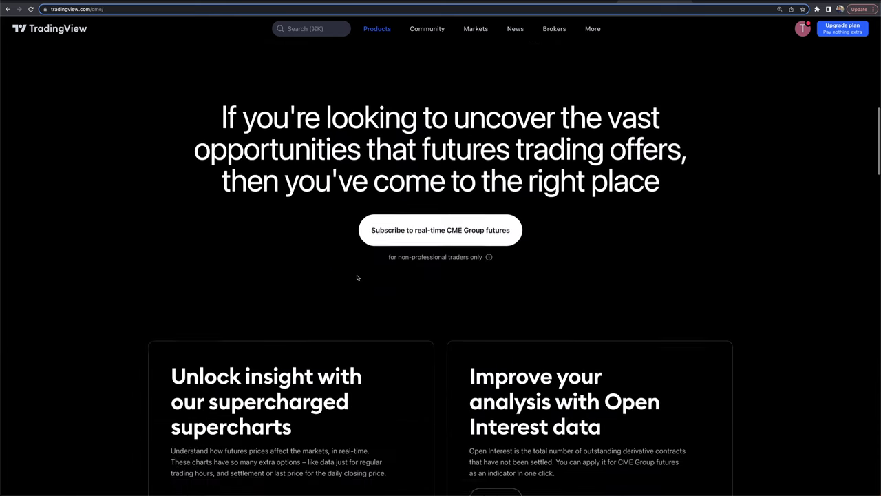
scroll(602, 271, "down", 4)
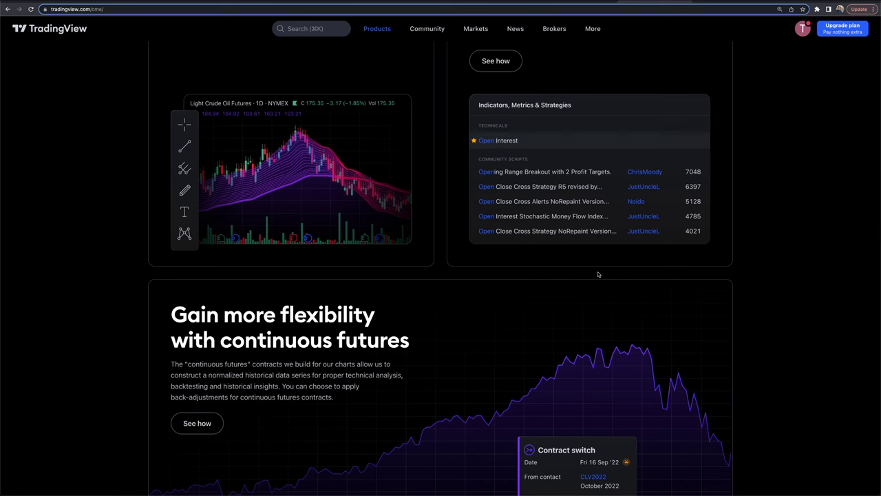
scroll(598, 274, "down", 7)
scroll(599, 275, "down", 2)
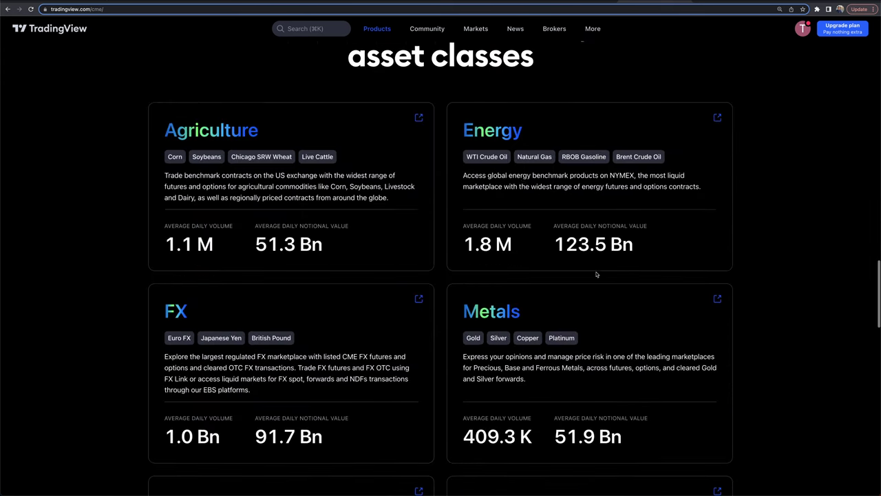
scroll(661, 220, "down", 2)
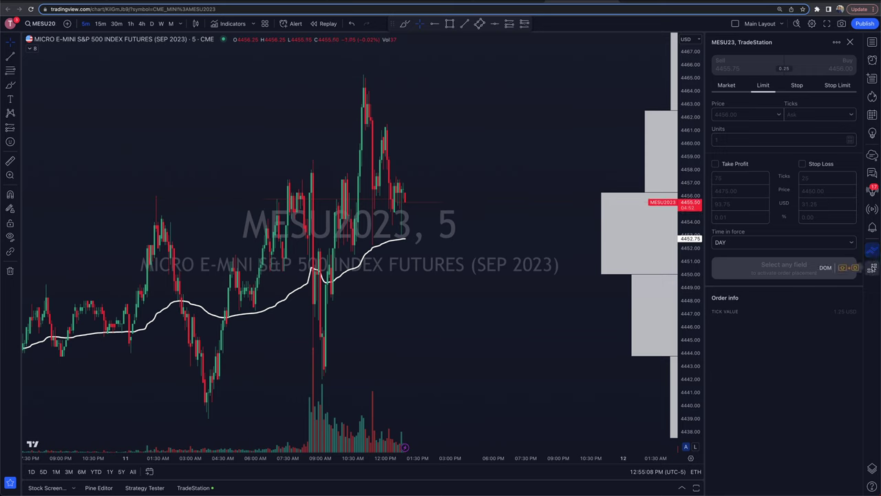
Buy 1 unit of MESU23 at market with a 75-tick take profit and a 25-tick stop loss.
left_click(720, 90)
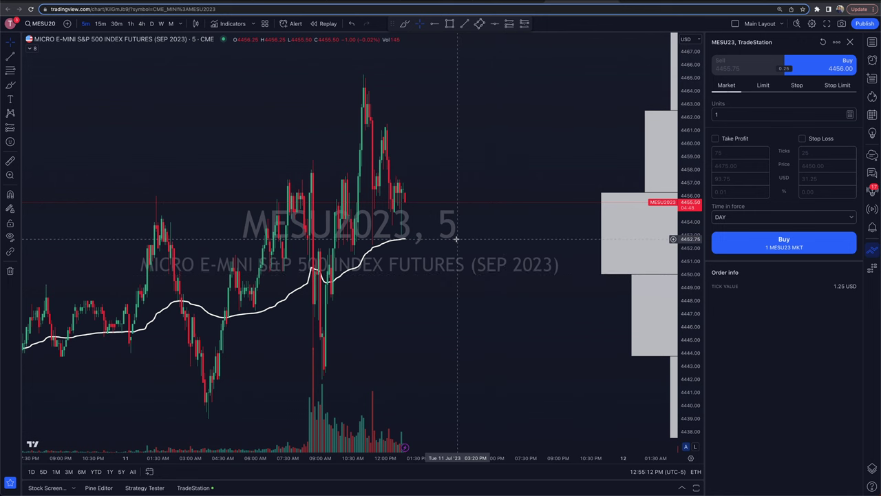
scroll(441, 239, "up", 2)
scroll(454, 239, "up", 2)
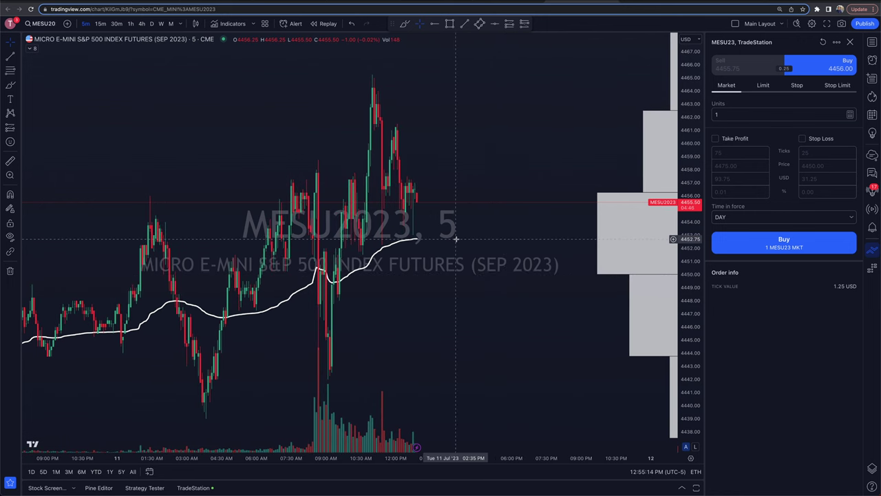
left_click(736, 112)
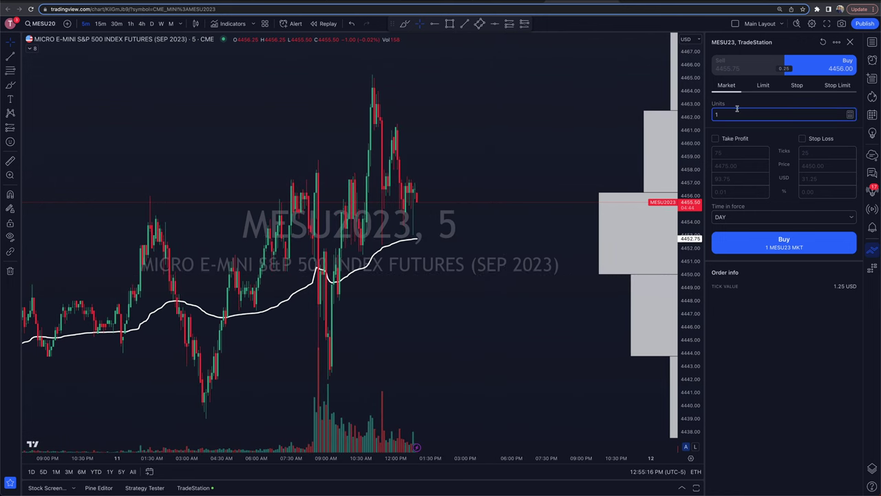
left_click(726, 140)
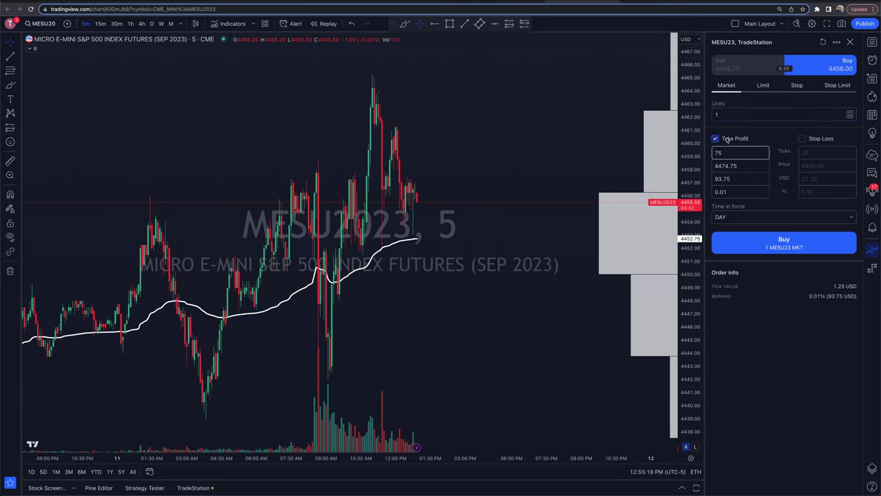
left_click(822, 139)
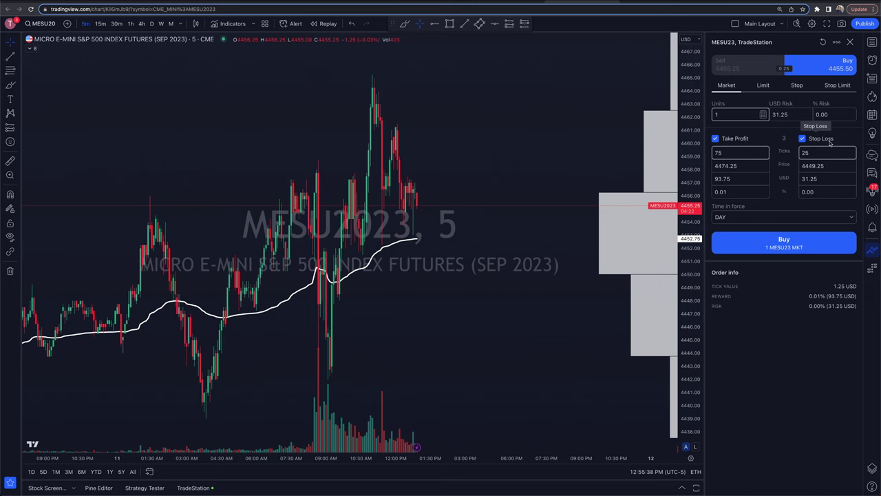
left_click(785, 240)
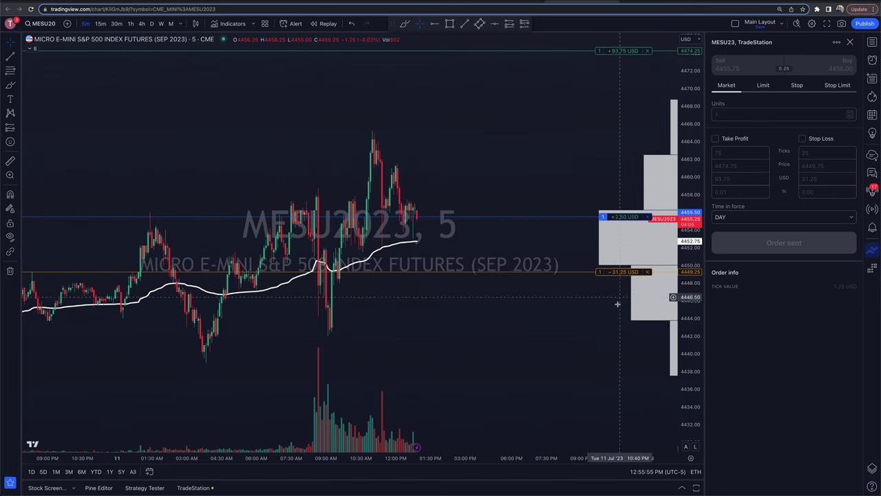
Move the open position's take-profit order on the chart down to 4455.75, just above the entry price.
scroll(622, 293, "up", 3)
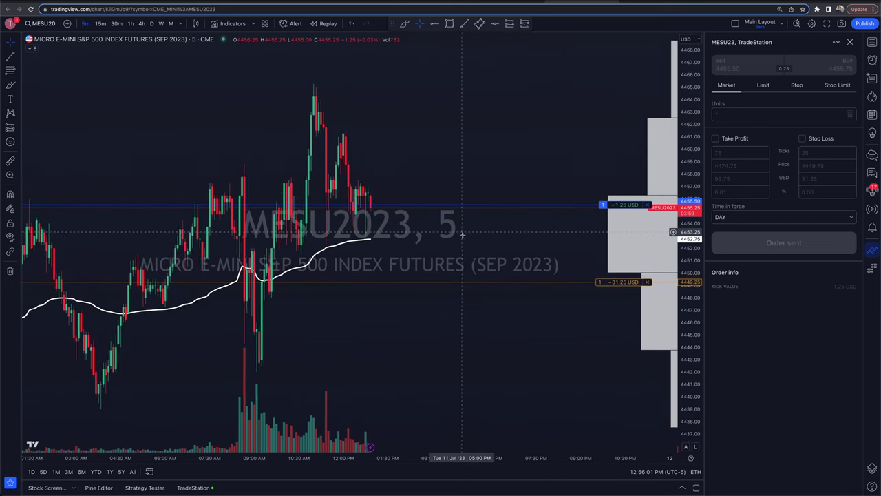
left_click_drag(461, 232, 472, 261)
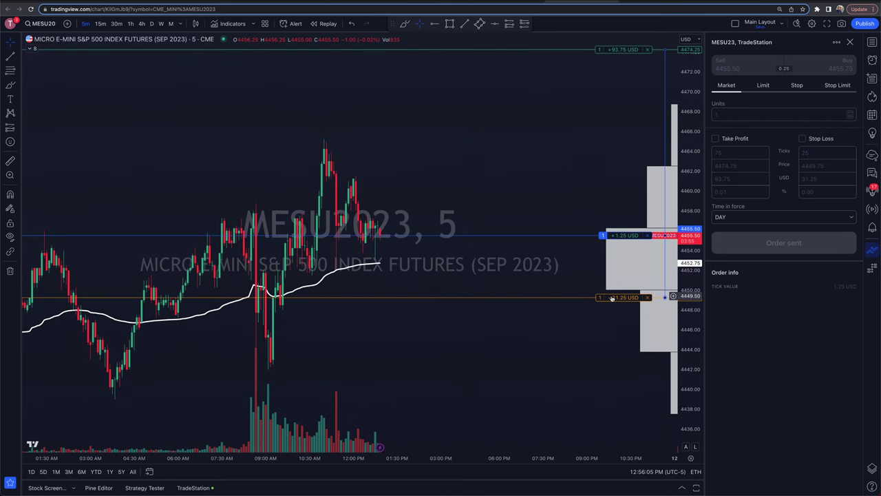
left_click_drag(603, 50, 603, 234)
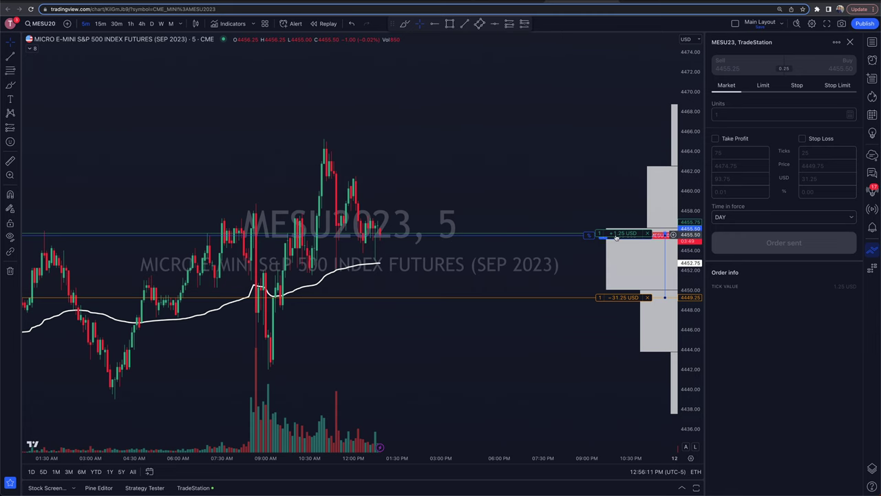
left_click_drag(620, 234, 618, 314)
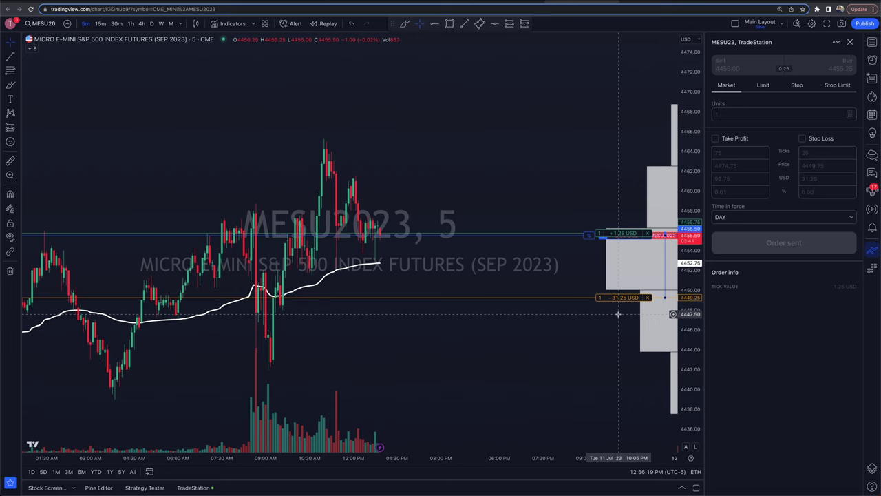
left_click_drag(618, 314, 617, 313)
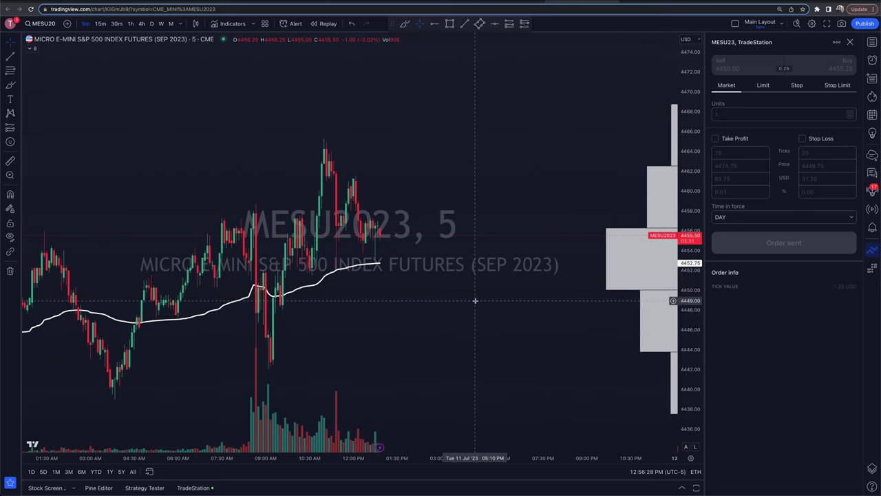